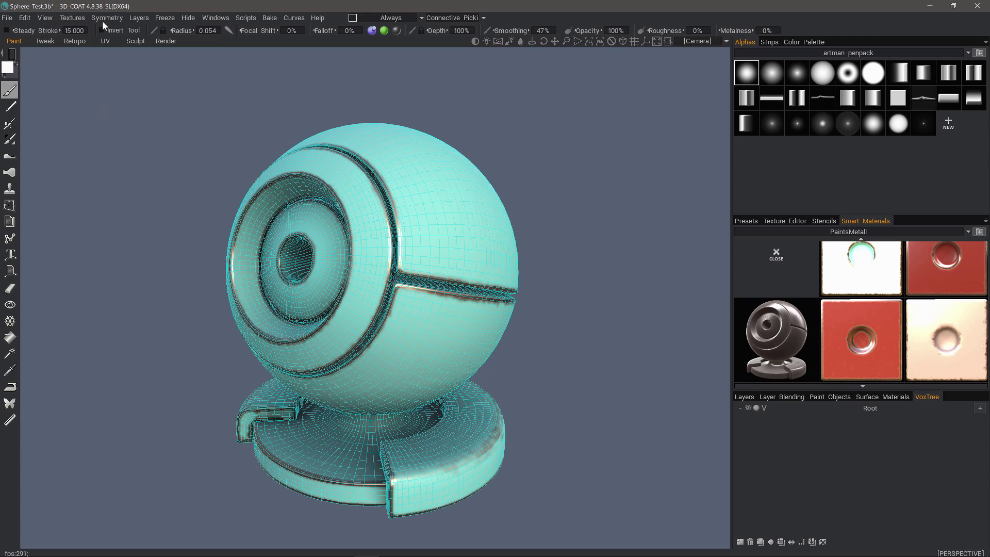
Step: Bake the painted ball into the Sculpt scene as a standalone surface mesh, not a child
{"action": "left_click", "coordinate": [103, 18]}
{"action": "left_click", "coordinate": [112, 256]}
{"action": "left_click", "coordinate": [271, 19]}
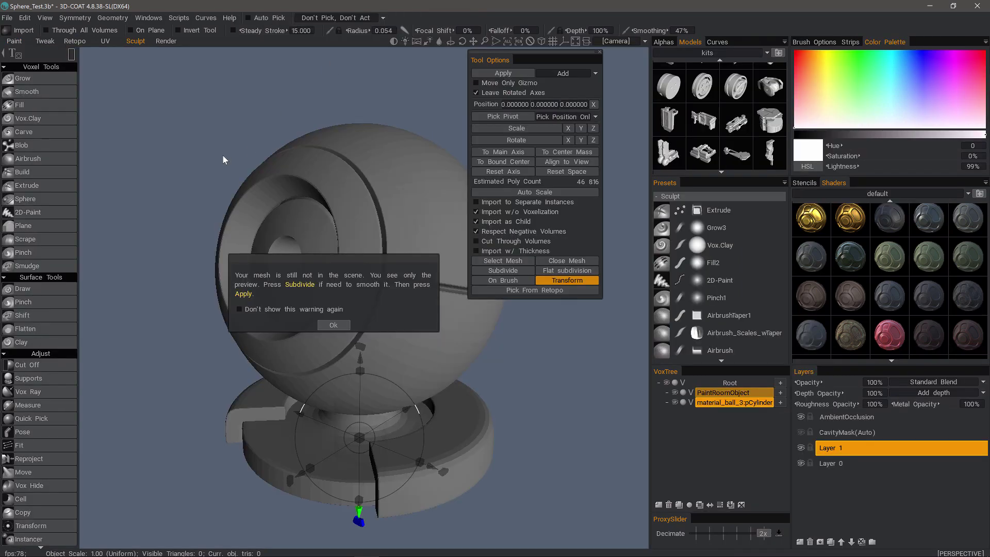
{"action": "left_click", "coordinate": [333, 325]}
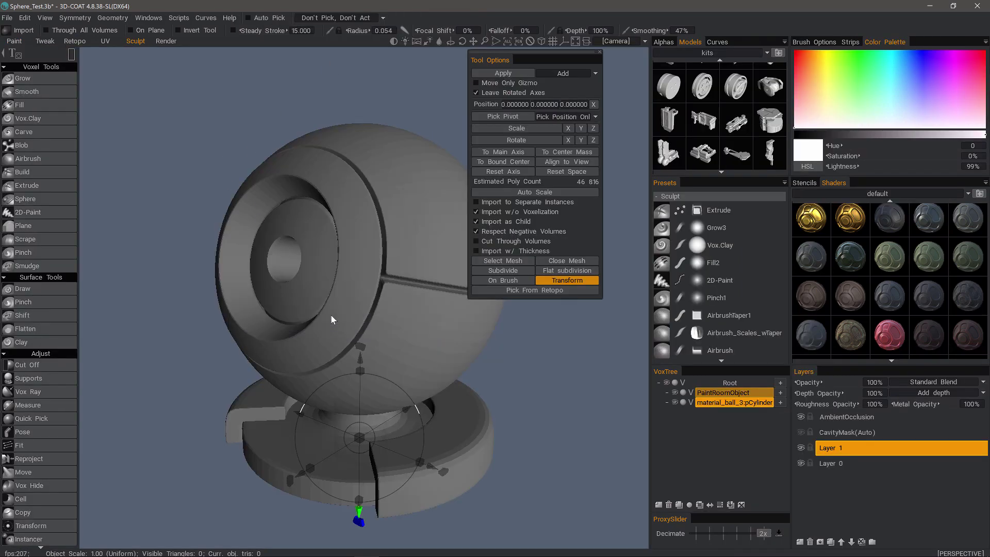
{"action": "left_click", "coordinate": [476, 221]}
{"action": "left_click", "coordinate": [504, 74]}
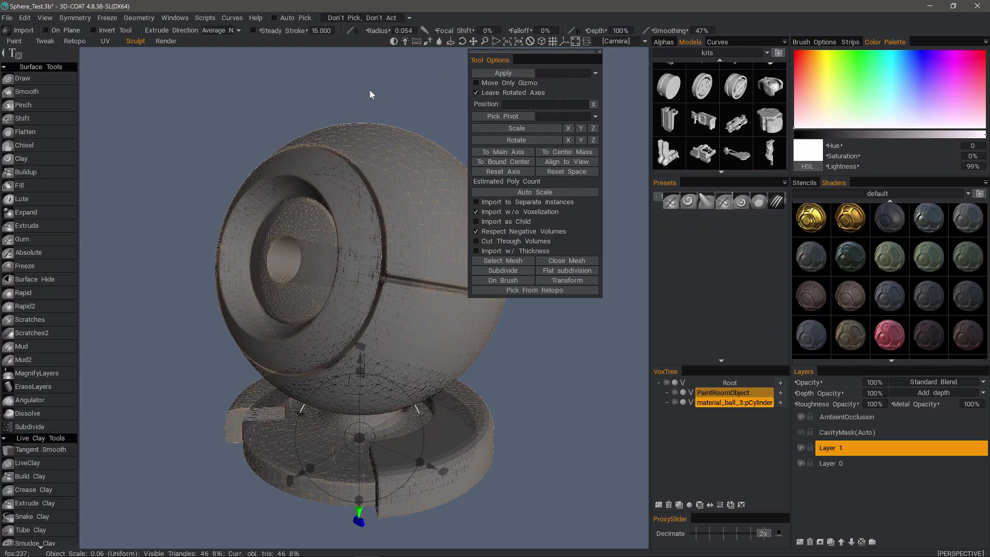
Step: Switch to the Draw brush and orbit the ball so its opening and base face forward
{"action": "left_click", "coordinate": [57, 78]}
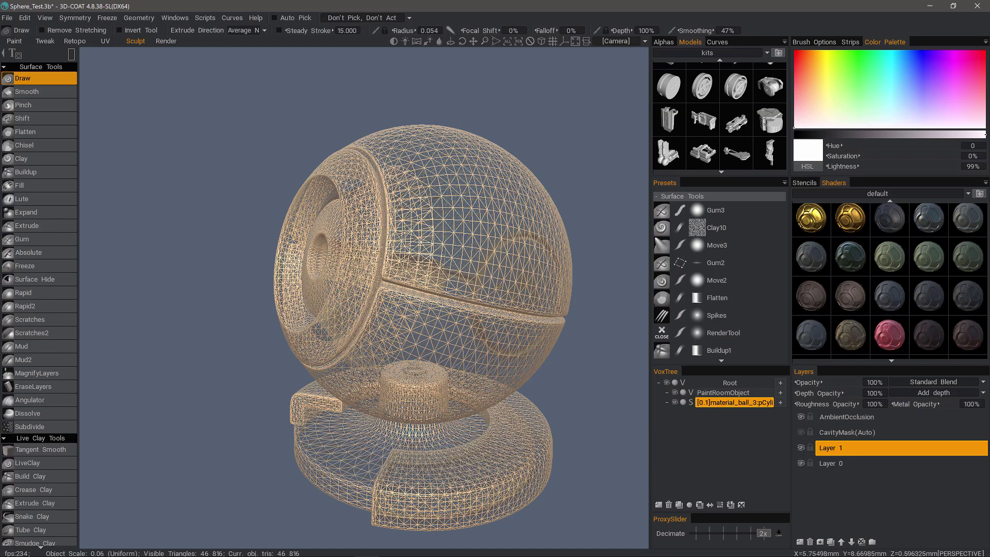
{"action": "middle_click_drag", "start_coordinate": [495, 289], "coordinate": [521, 356]}
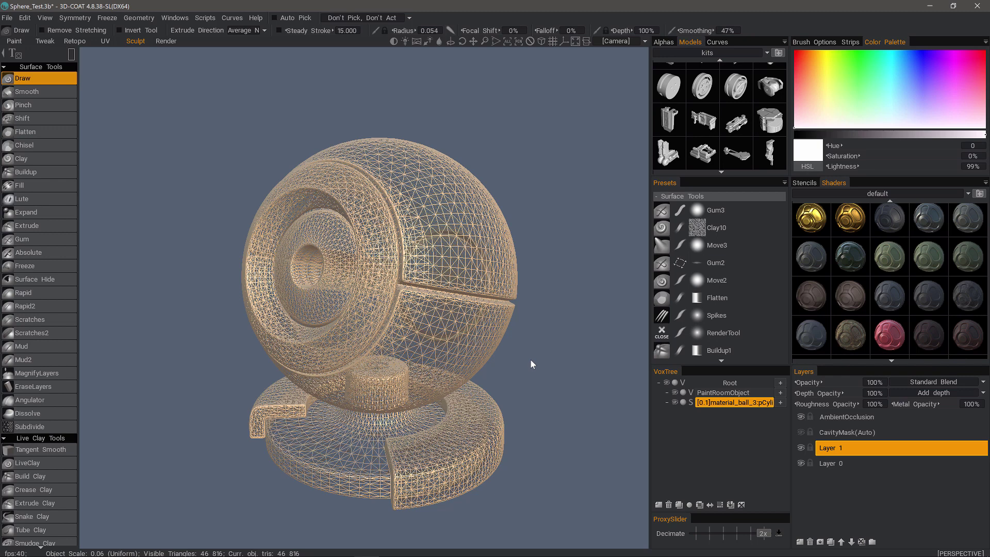
Step: Voxelize the material ball at the default 500 000 poly count, giving 382,384 triangles
{"action": "key", "text": "Return"}
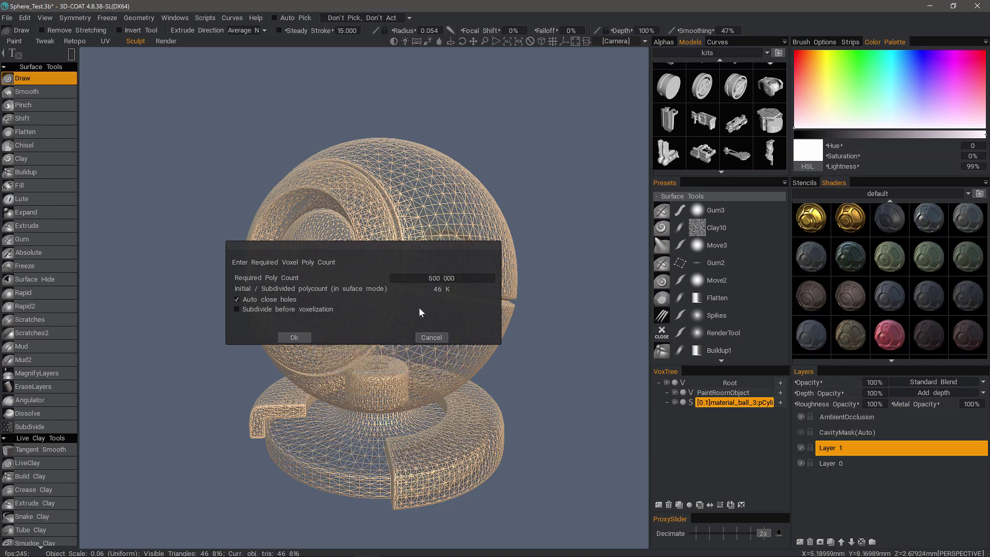
{"action": "left_click", "coordinate": [294, 337]}
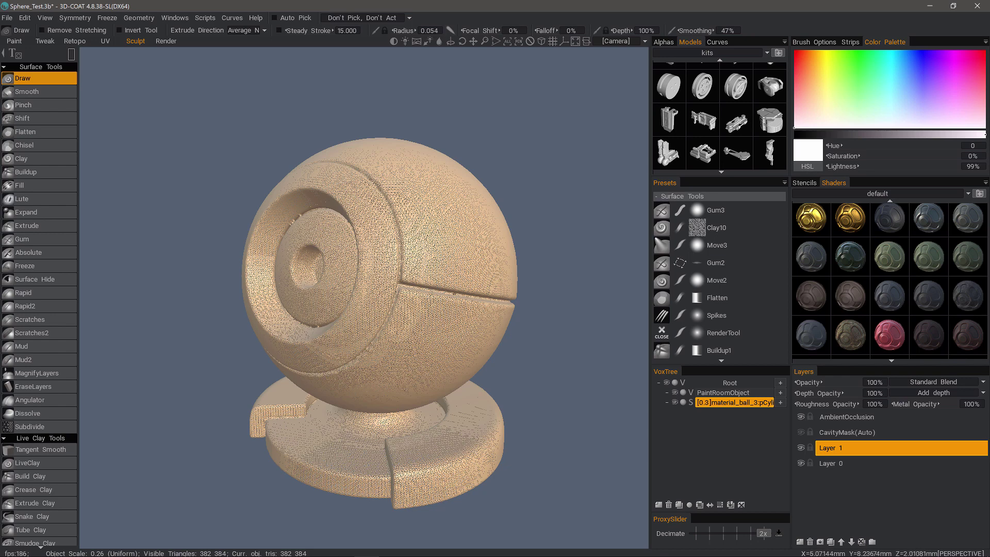
Step: Turn off the wireframe overlay and zoom around the voxel ball to inspect its seams and hole
{"action": "key", "text": "w"}
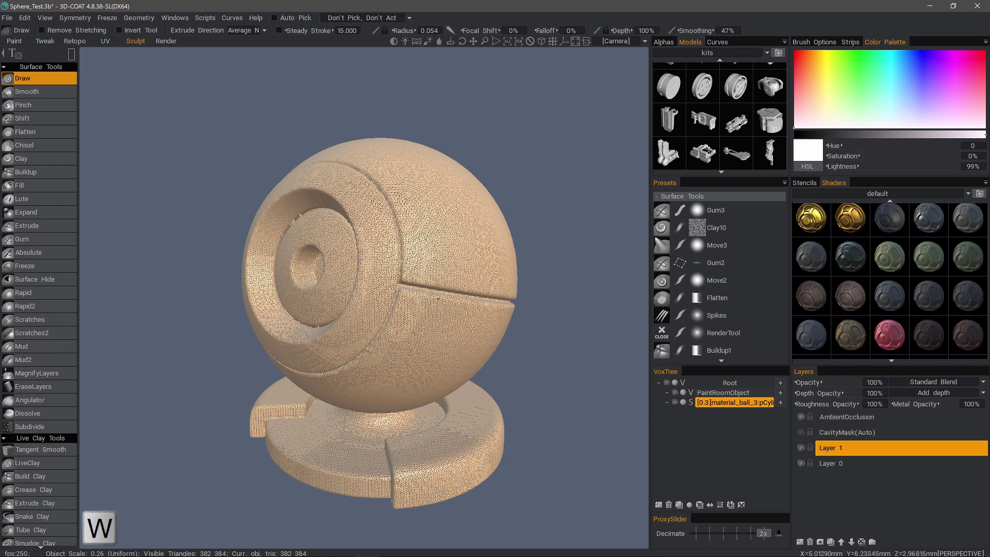
{"action": "key", "text": "w"}
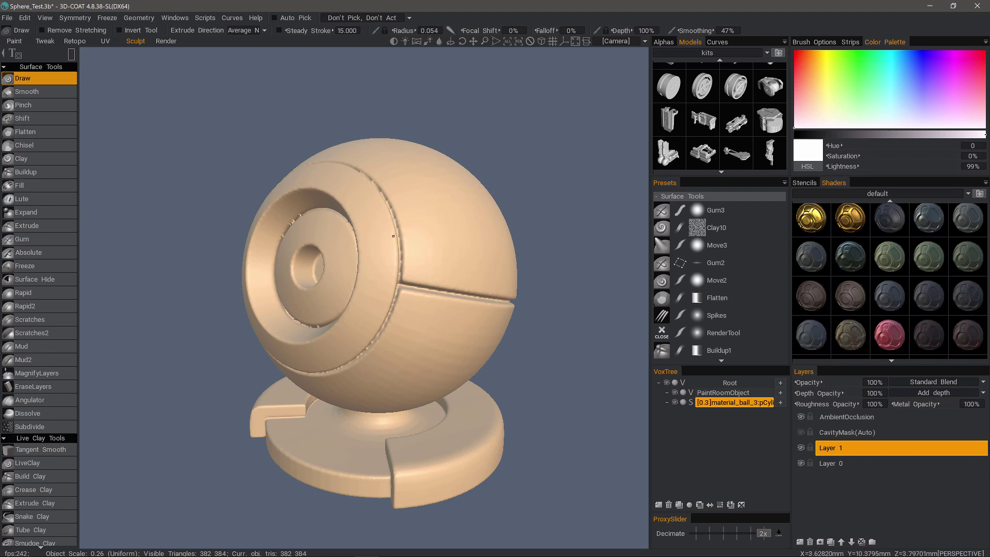
{"action": "left_click_drag", "start_coordinate": [395, 253], "coordinate": [417, 335], "text": "alt"}
{"action": "scroll", "coordinate": [418, 335], "scroll_direction": "up", "scroll_amount": 3}
{"action": "scroll", "coordinate": [417, 336], "scroll_direction": "up", "scroll_amount": 6}
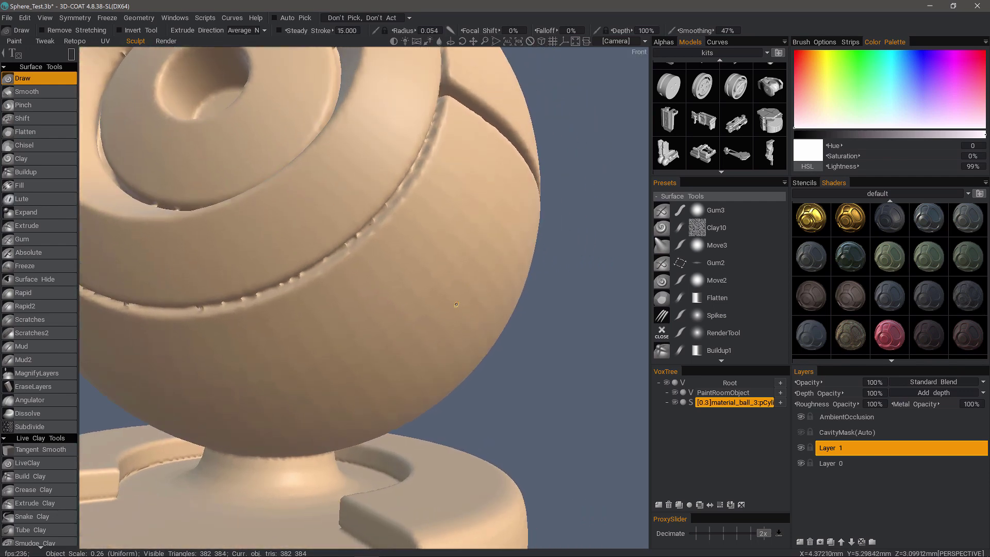
{"action": "scroll", "coordinate": [452, 316], "scroll_direction": "down", "scroll_amount": 8}
{"action": "left_click_drag", "start_coordinate": [452, 315], "coordinate": [476, 270], "text": "alt"}
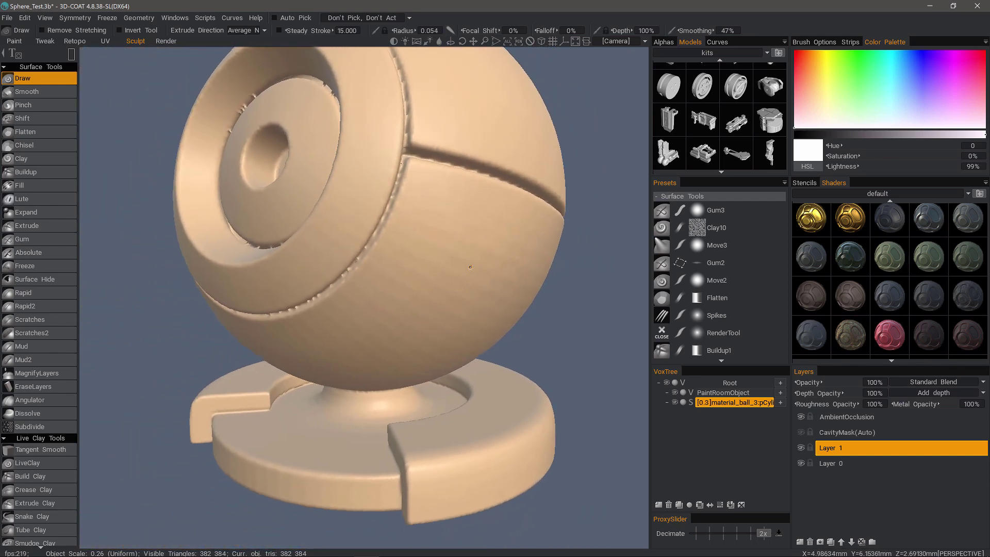
{"action": "scroll", "coordinate": [476, 269], "scroll_direction": "down", "scroll_amount": 3}
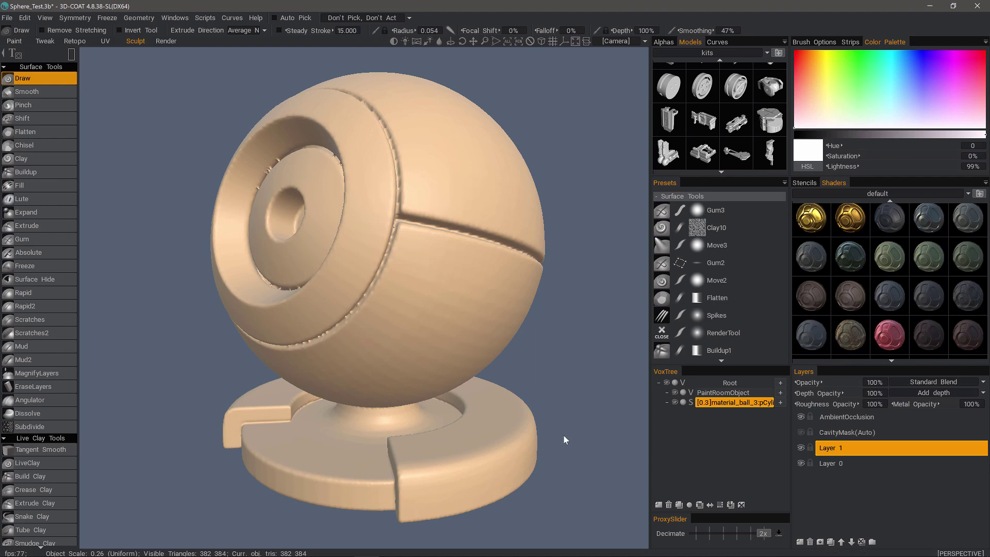
Step: Undo and revoxelize the ball at a 1 500 000 poly count, about 1.22 million triangles
{"action": "key", "text": "ctrl+z"}
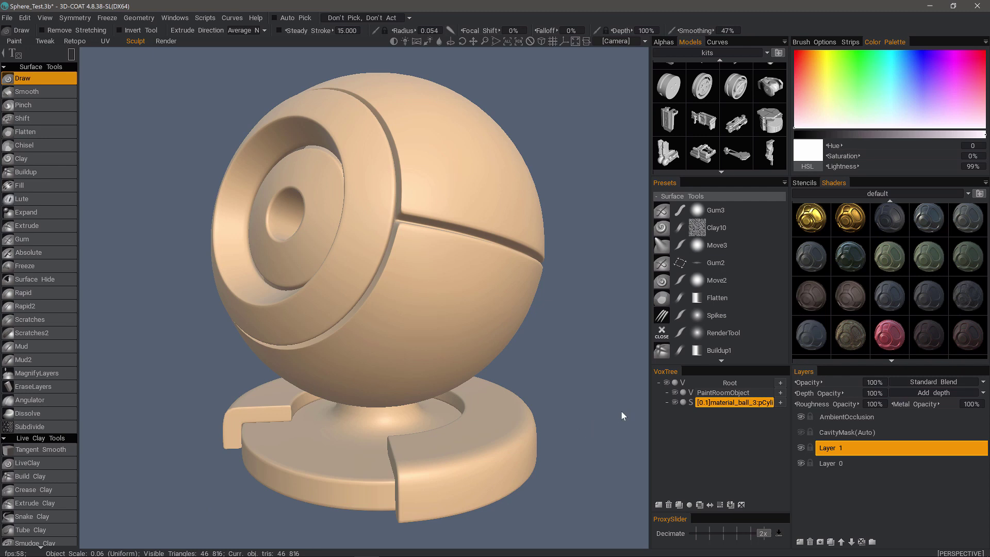
{"action": "key", "text": "v"}
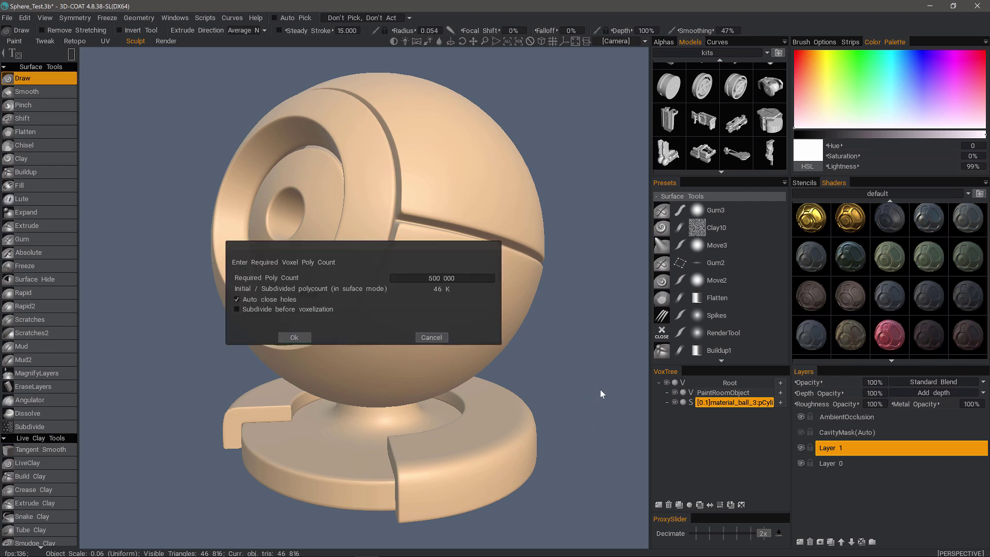
{"action": "left_click", "coordinate": [454, 278]}
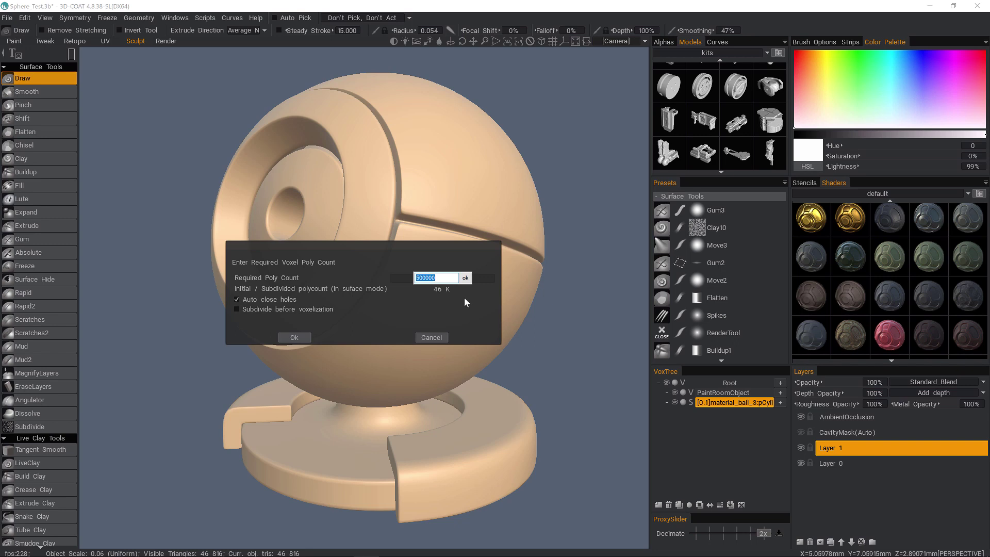
{"action": "type", "text": "1500000"}
{"action": "left_click", "coordinate": [465, 278]}
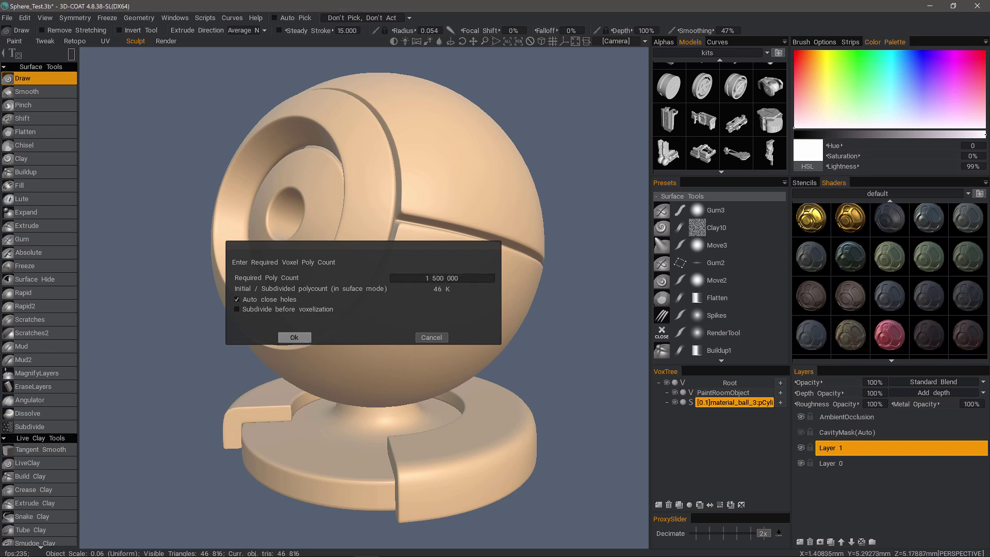
{"action": "left_click", "coordinate": [294, 338]}
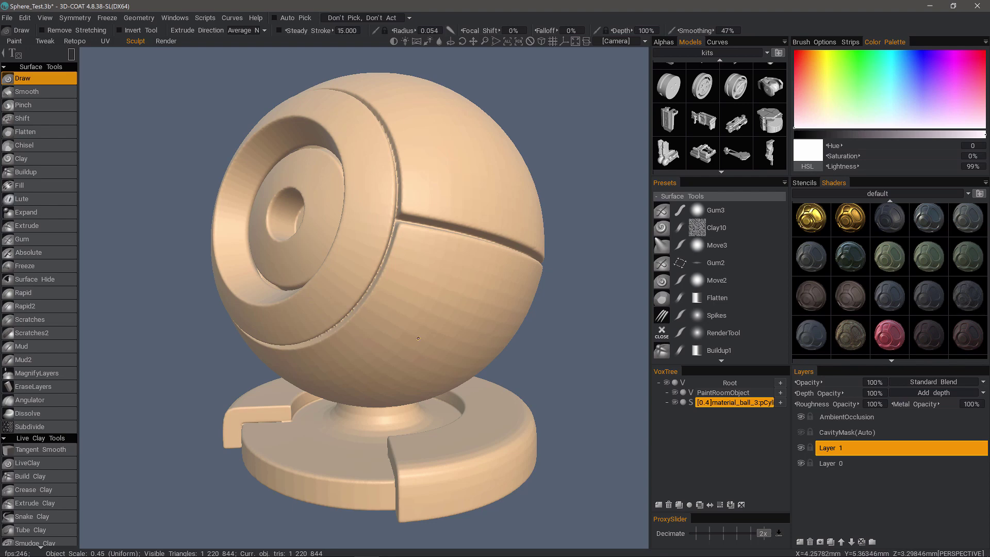
Step: Undo and revoxelize at 2 500 000 polys with subdivision before voxelization set to 2 times
{"action": "key", "text": "ctrl+z"}
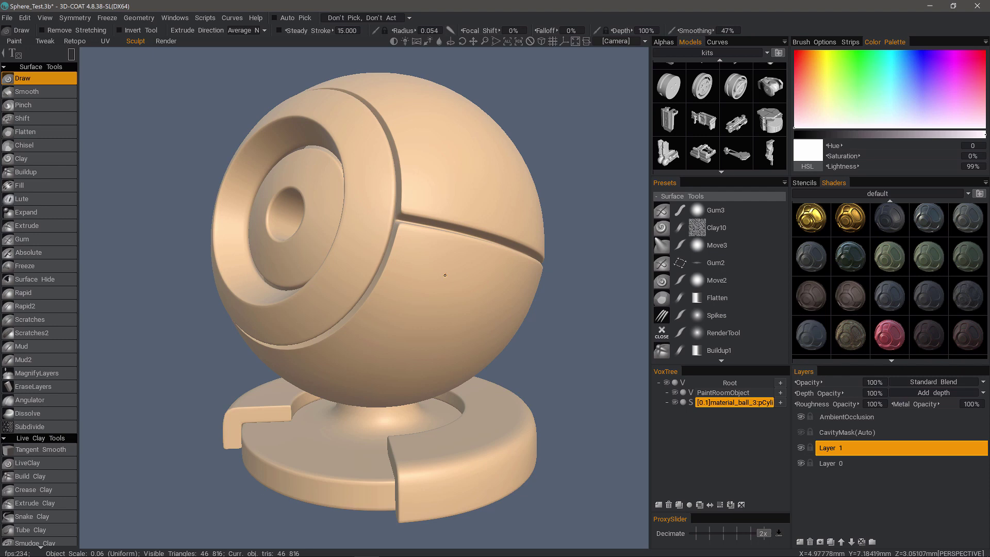
{"action": "key", "text": "Return"}
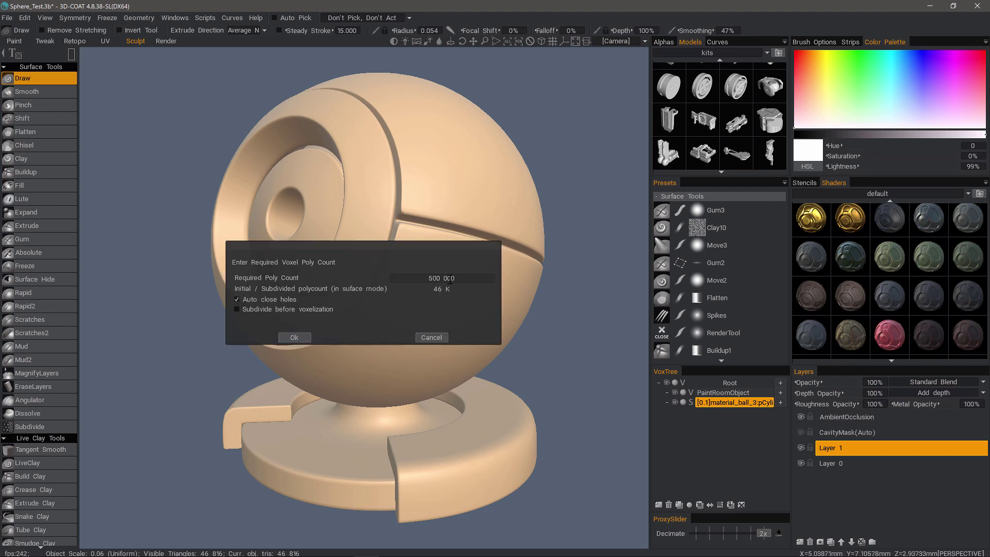
{"action": "left_click", "coordinate": [451, 279]}
{"action": "type", "text": "2500000"}
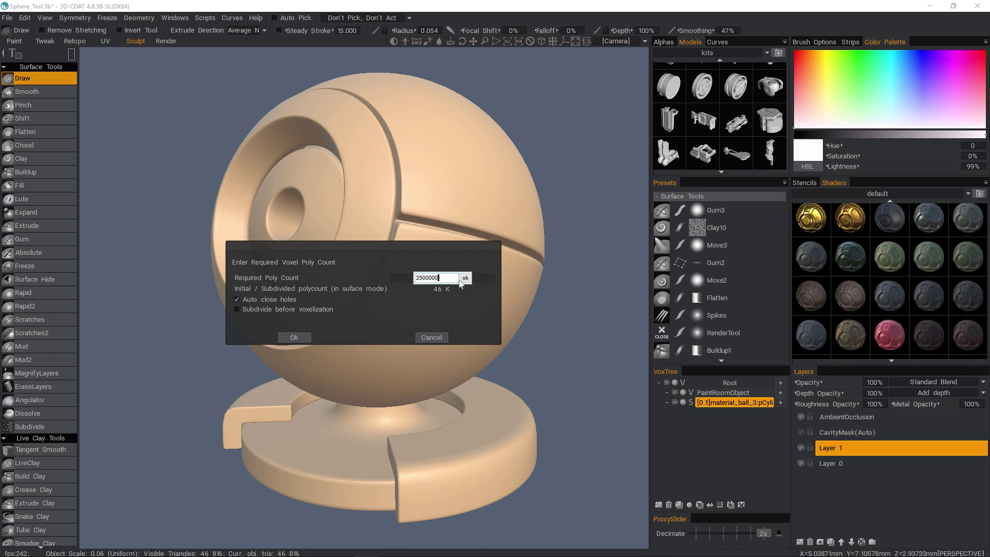
{"action": "left_click", "coordinate": [465, 278]}
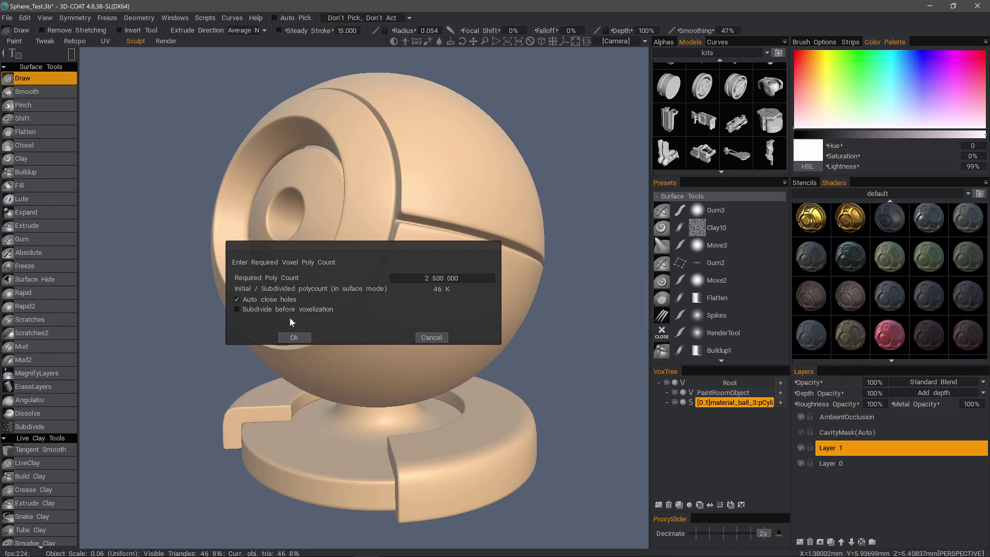
{"action": "left_click", "coordinate": [238, 310]}
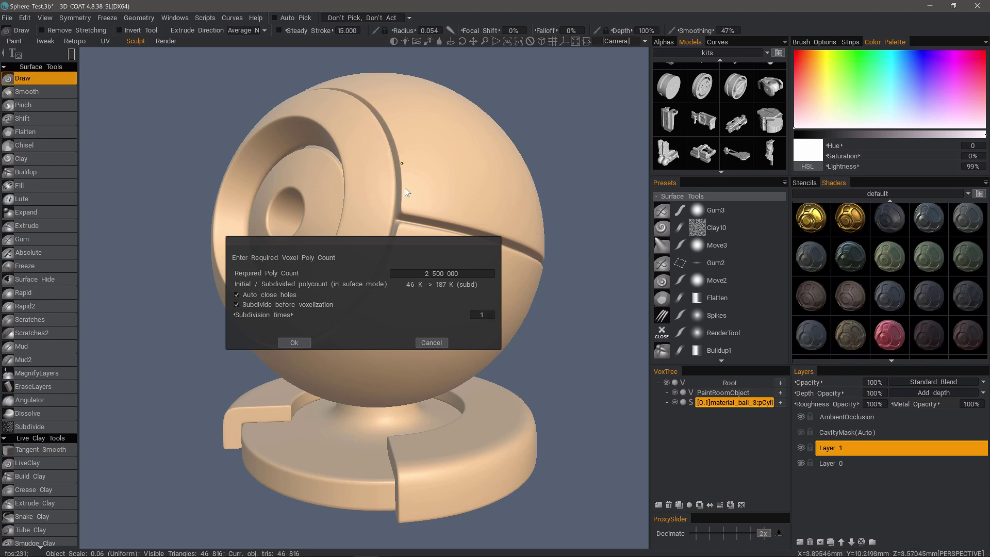
{"action": "left_click_drag", "start_coordinate": [260, 313], "coordinate": [463, 306]}
{"action": "left_click", "coordinate": [301, 342]}
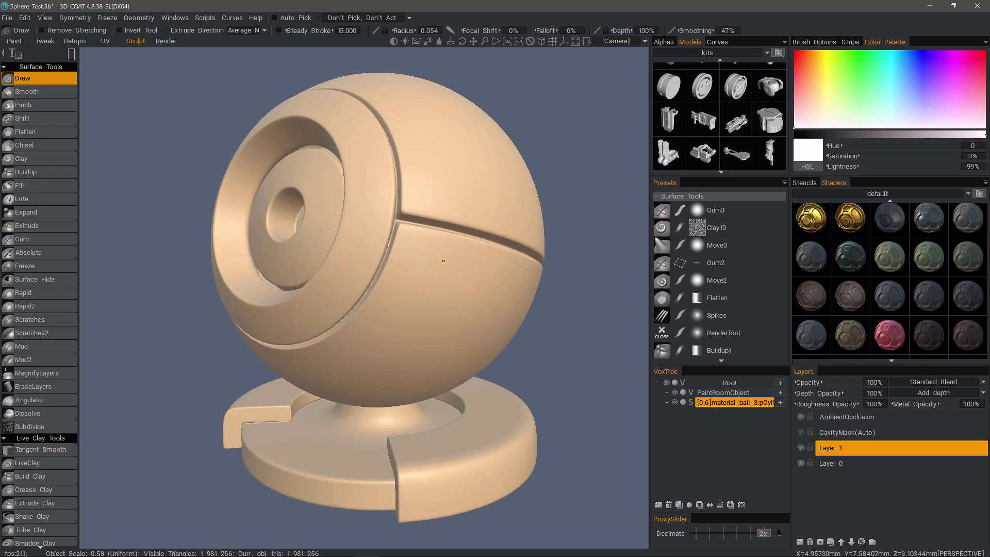
Step: Toggle the smoothed ball to voxel mode in VoxTree, accepting the 2 550 878 poly count
{"action": "mouse_move", "coordinate": [457, 292]}
{"action": "middle_mouse_down"}
{"action": "mouse_move", "coordinate": [500, 140]}
{"action": "mouse_move", "coordinate": [396, 173]}
{"action": "middle_mouse_up"}
{"action": "middle_click_drag", "start_coordinate": [353, 303], "coordinate": [88, 427]}
{"action": "scroll", "coordinate": [51, 516], "scroll_direction": "down", "scroll_amount": 3}
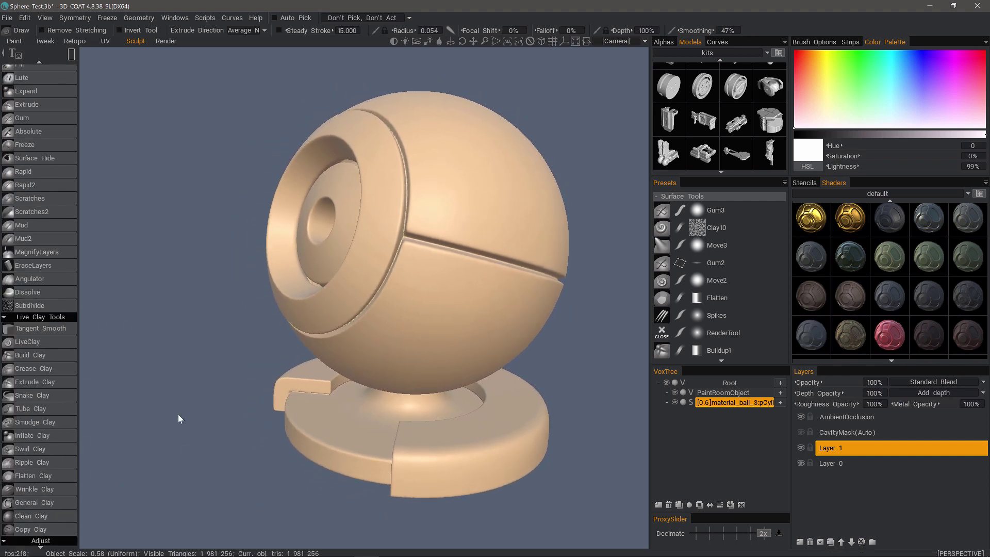
{"action": "left_click", "coordinate": [691, 403]}
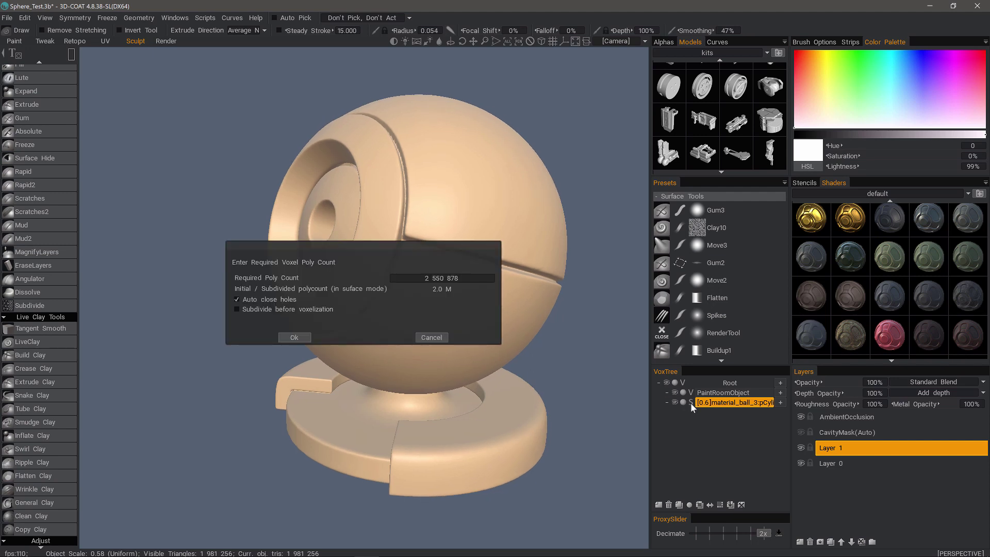
{"action": "left_click", "coordinate": [294, 337]}
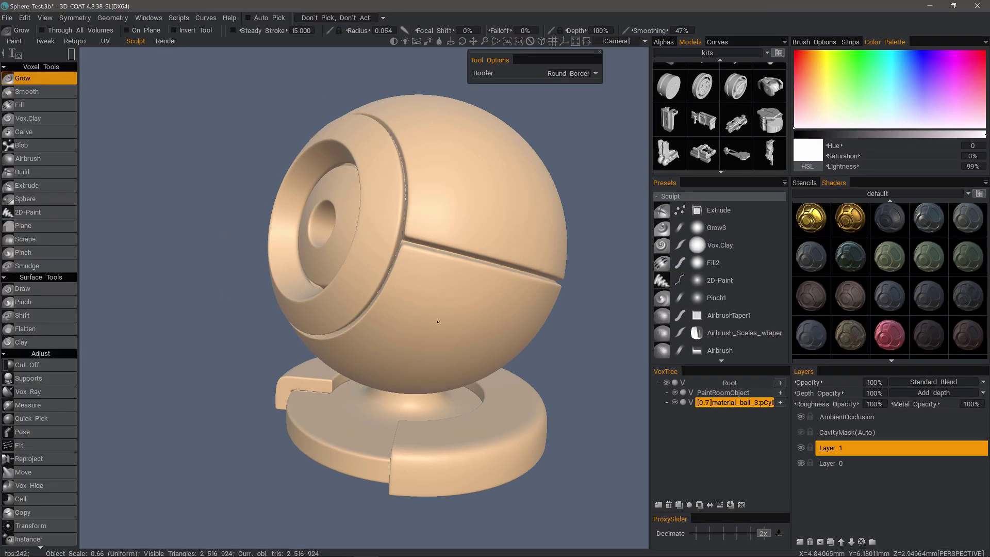
Step: Select material_ball in VoxTree and orbit to a close front view of the smooth voxel ball
{"action": "left_click_drag", "start_coordinate": [521, 370], "coordinate": [725, 406]}
{"action": "left_click", "coordinate": [724, 405]}
{"action": "left_click_drag", "start_coordinate": [619, 335], "coordinate": [65, 501]}
{"action": "scroll", "coordinate": [66, 501], "scroll_direction": "down", "scroll_amount": 10}
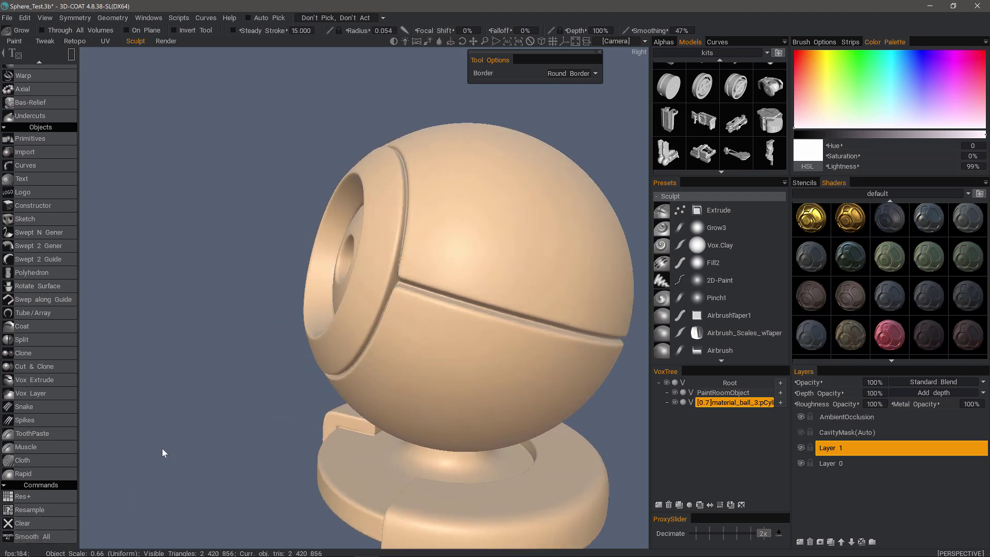
{"action": "left_click_drag", "start_coordinate": [195, 392], "coordinate": [320, 315]}
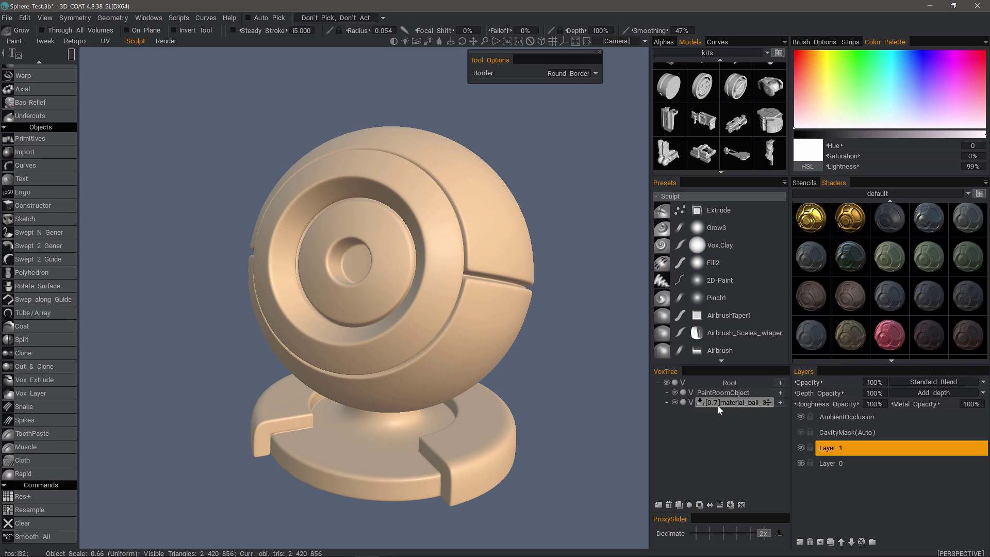